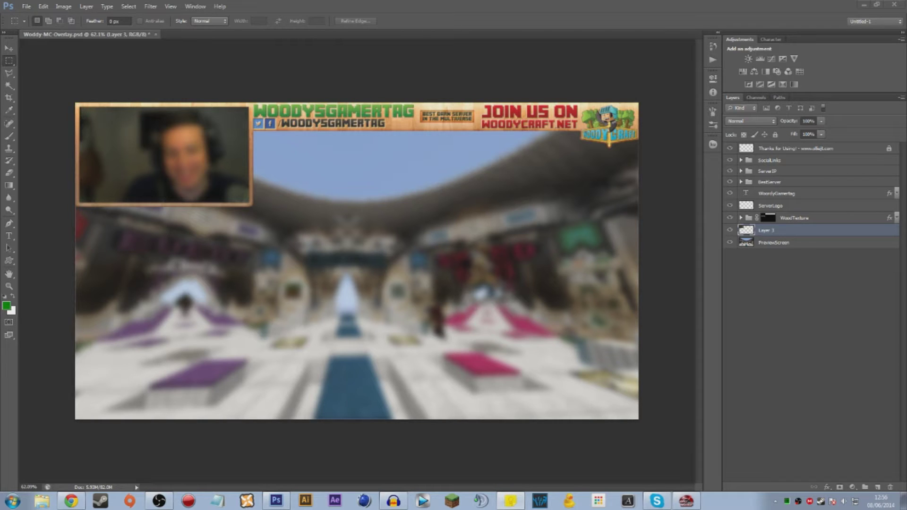
Step: Save the Minecraft stream overlay PSD with Ctrl+S
key(ctrl+s)
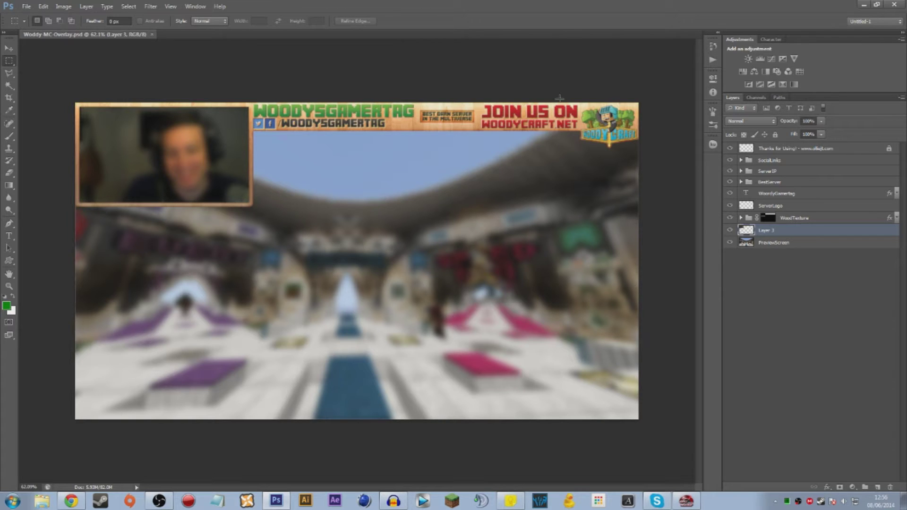
click(769, 243)
key(ctrl+j)
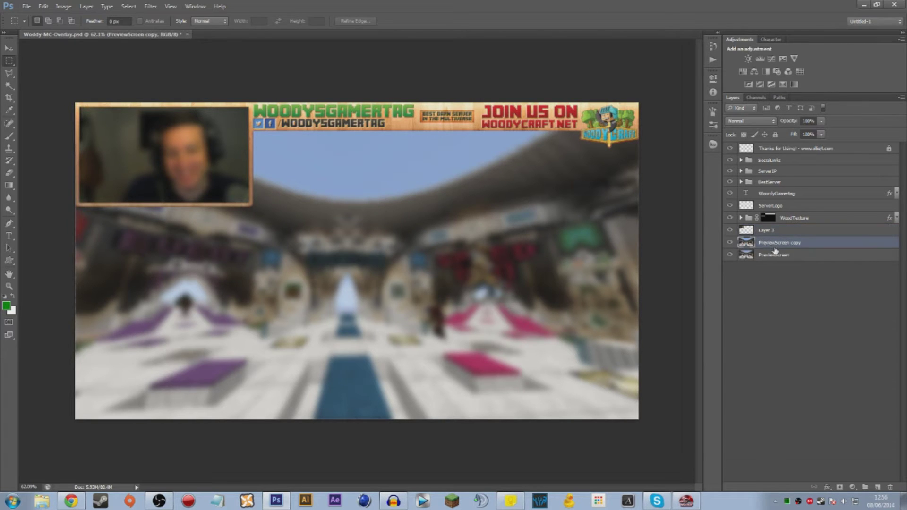
key(ctrl+i)
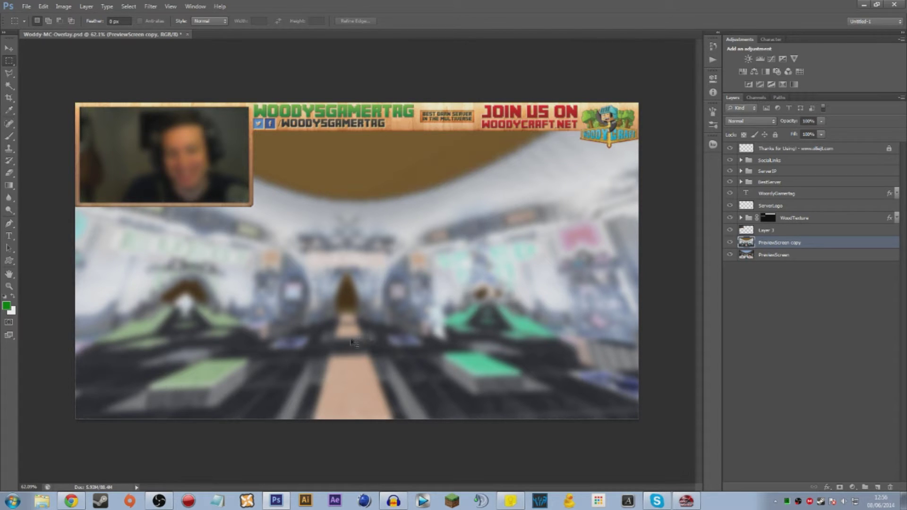
key(ctrl+t)
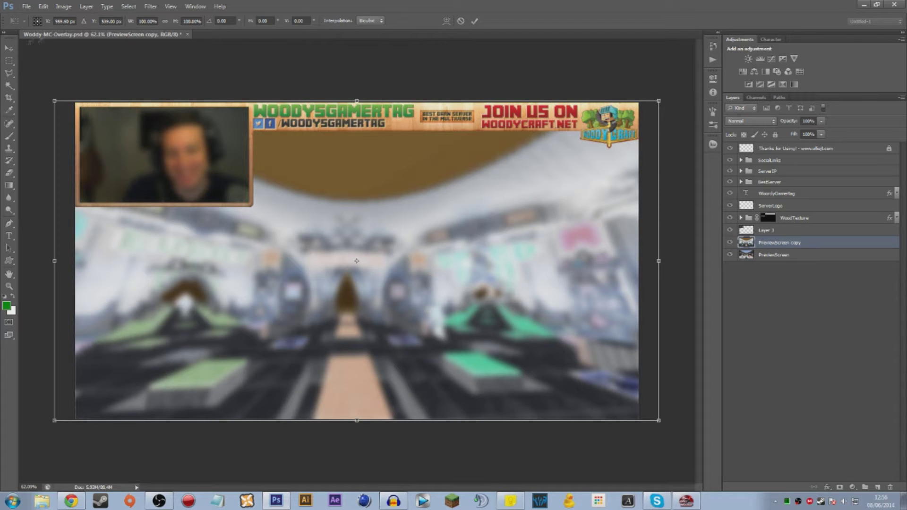
drag(55, 101, 347, 207)
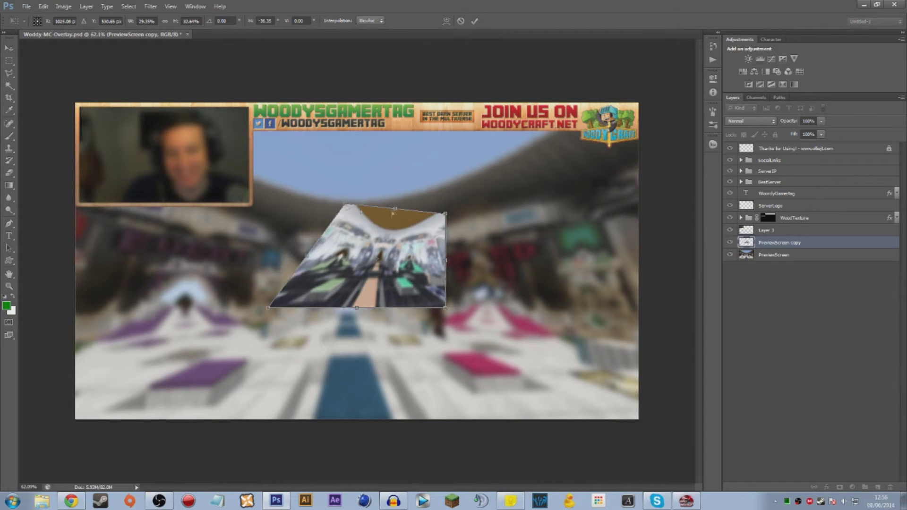
drag(444, 217, 345, 207)
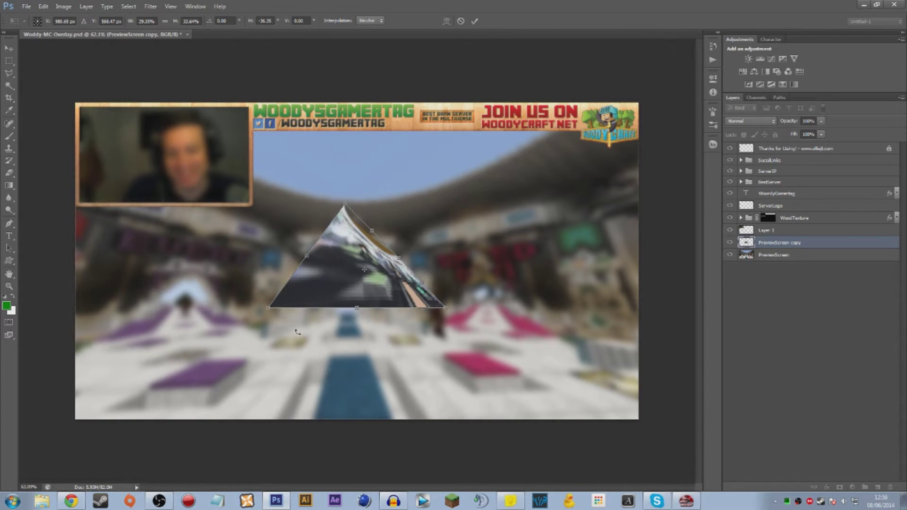
key(Escape)
key(Delete)
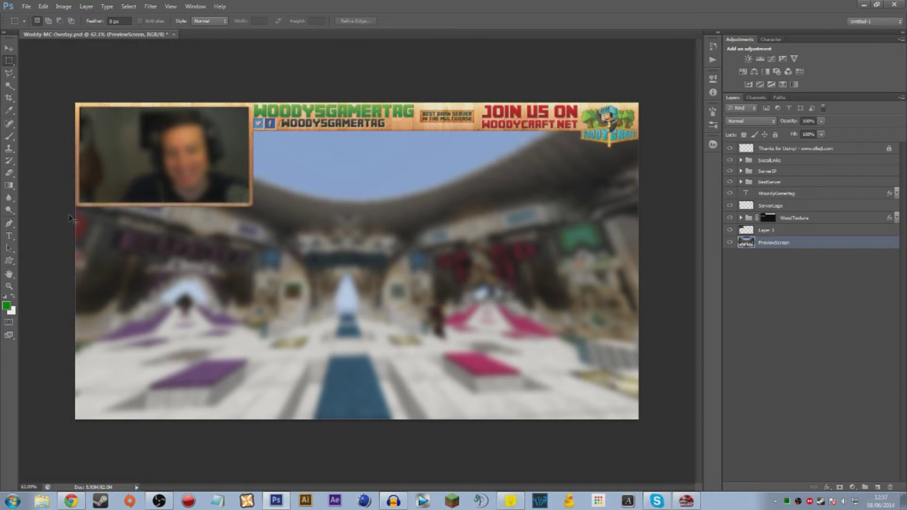
Step: Show rulers and drag a guide out from the ruler onto the canvas
key(ctrl+r)
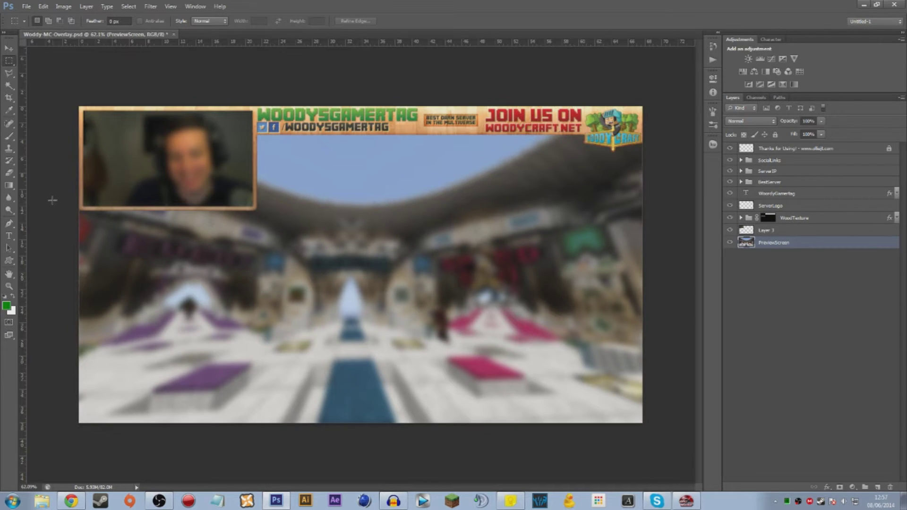
drag(24, 192, 258, 246)
alt+scroll(392, 180, up, 5)
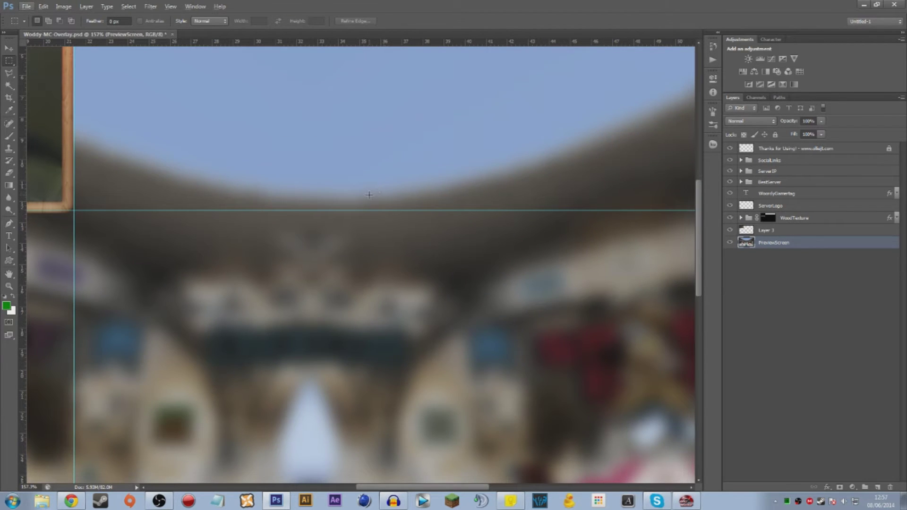
scroll(317, 180, right, 5)
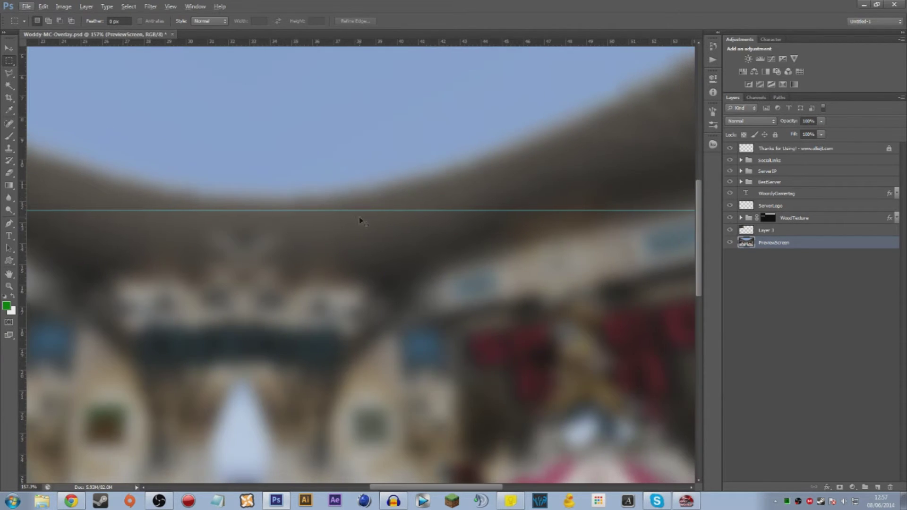
alt+scroll(368, 236, down, 3)
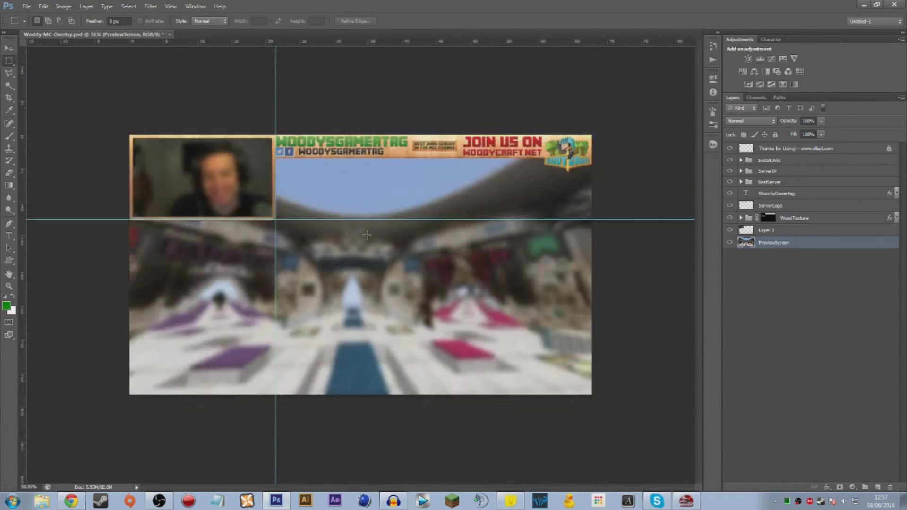
Step: Zoom in and out with Alt+scroll and pan the view to the webcam frame
alt+scroll(360, 263, up, 1)
alt+scroll(86, 136, up, 3)
alt+scroll(87, 136, up, 2)
alt+scroll(73, 134, down, 6)
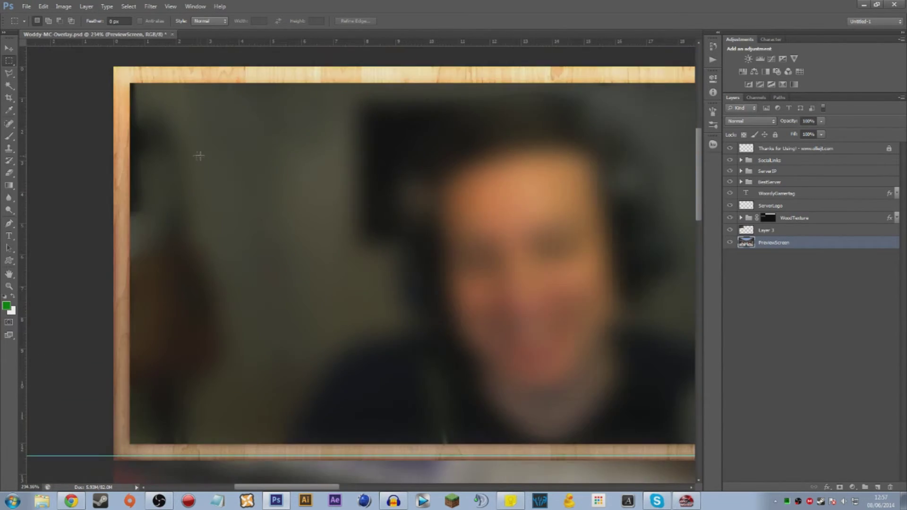
alt+scroll(334, 270, down, 1)
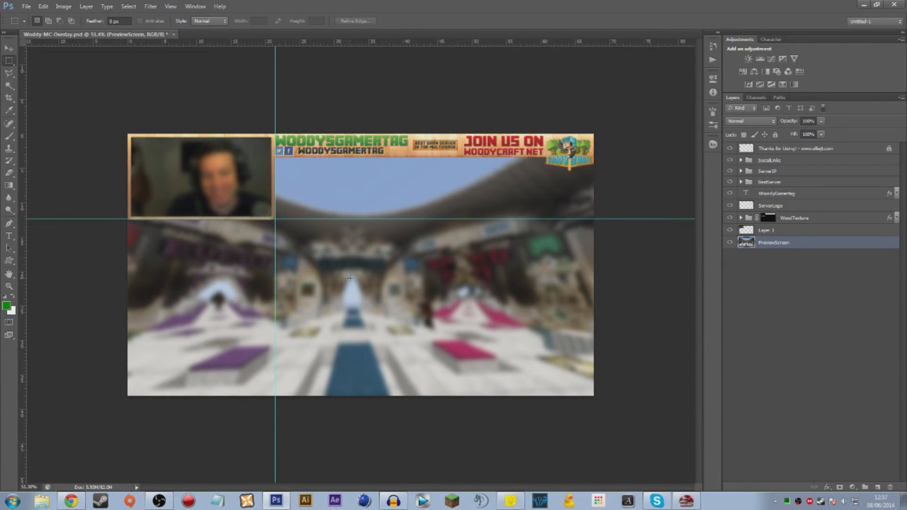
alt+scroll(350, 277, up, 6)
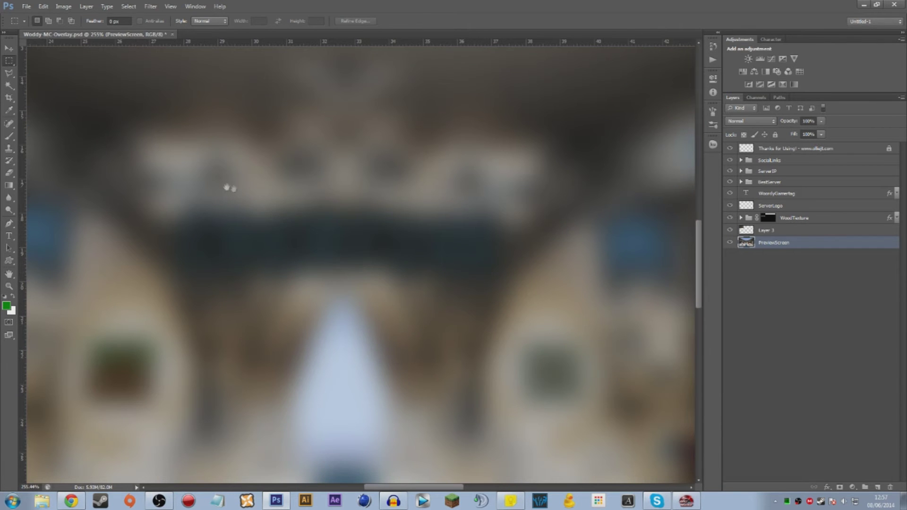
drag(142, 134, 477, 332)
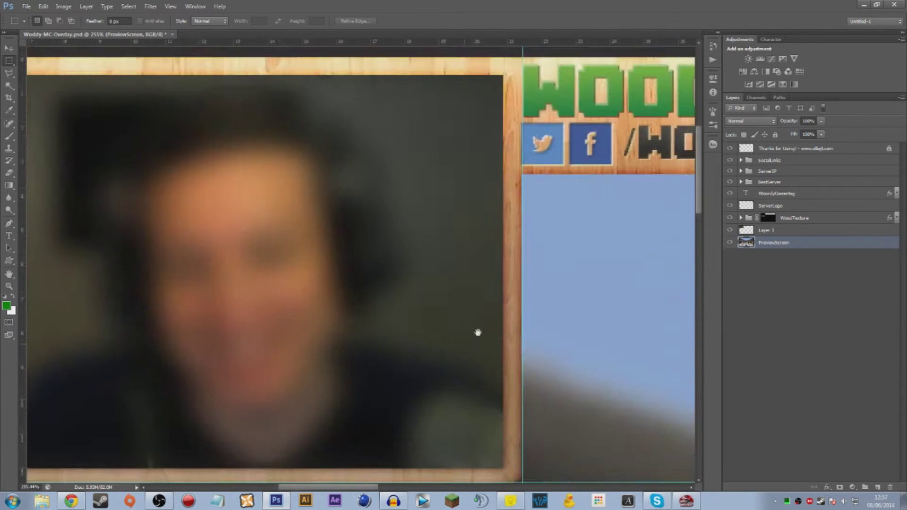
alt+scroll(346, 260, down, 6)
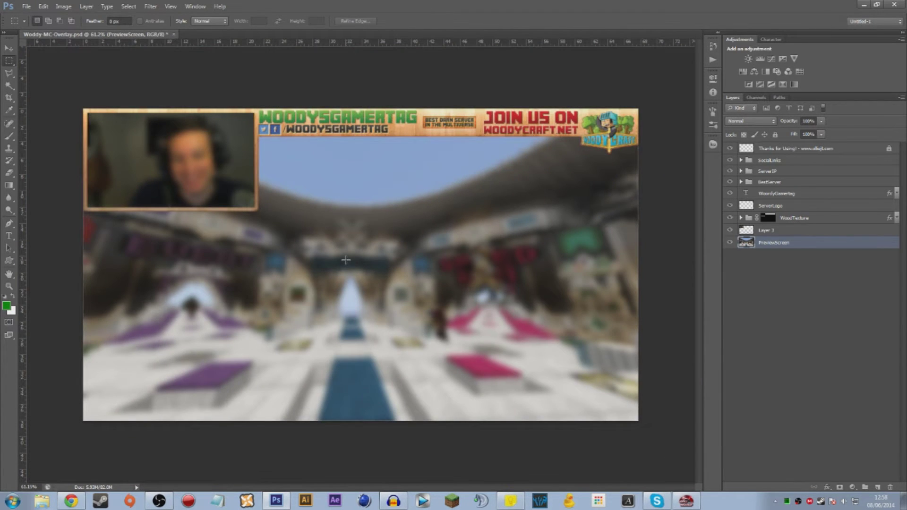
shift+click(766, 150)
key(ctrl+e)
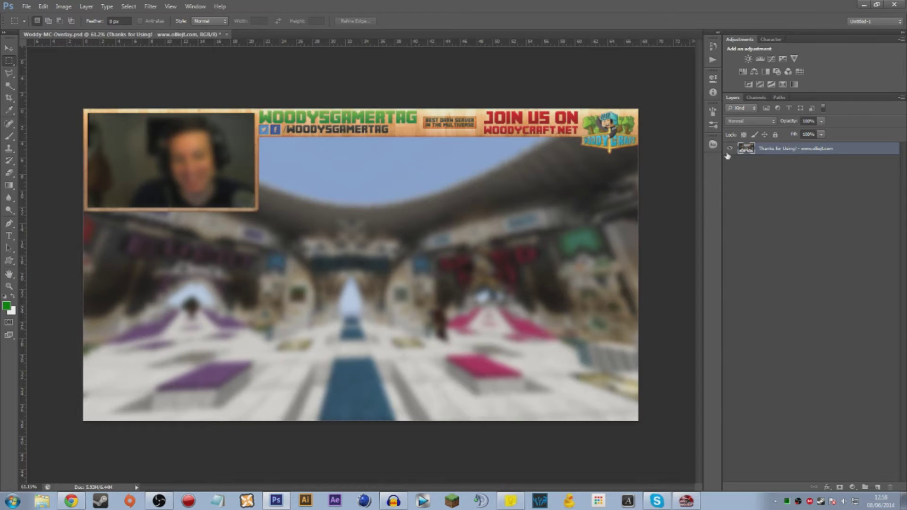
key(ctrl+z)
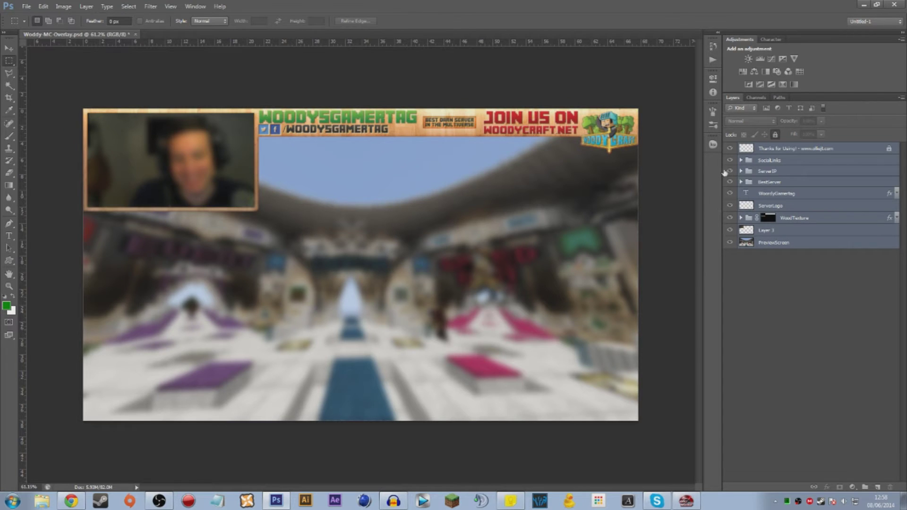
drag(730, 163, 732, 196)
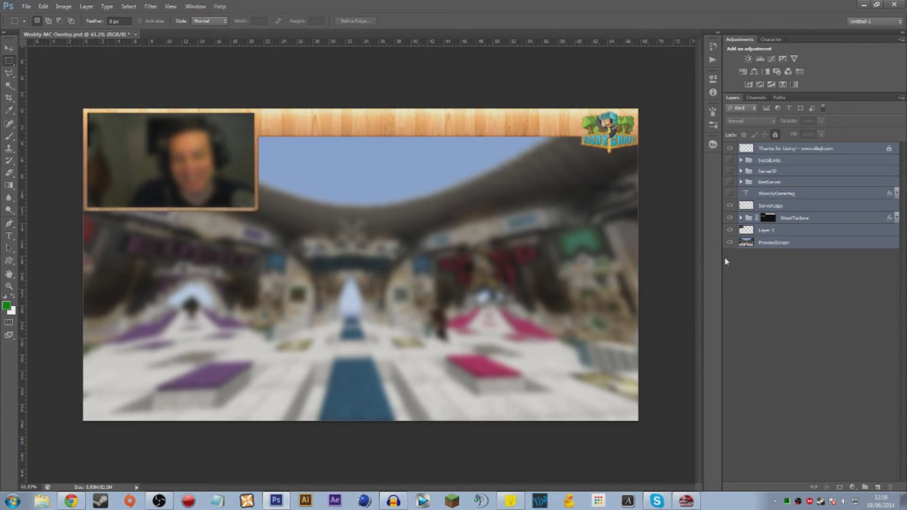
key(ctrl+shift+e)
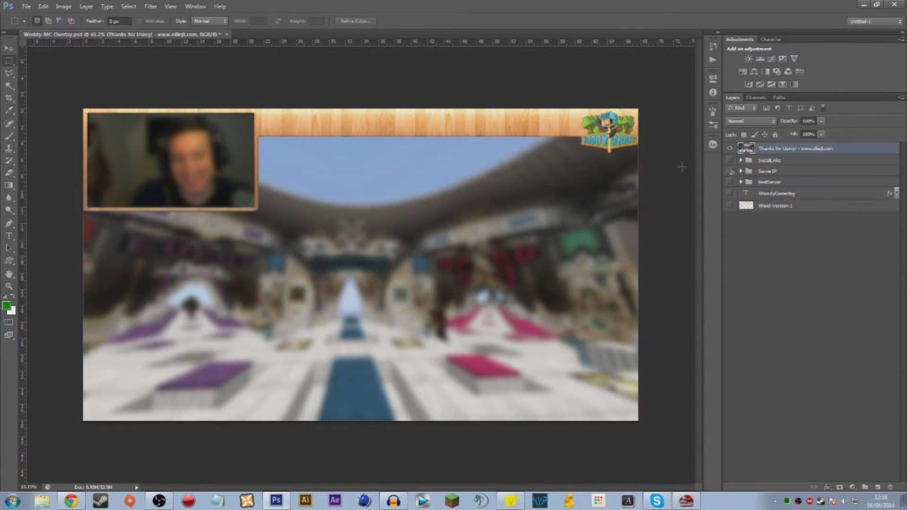
click(728, 149)
click(727, 149)
click(727, 150)
click(728, 149)
drag(751, 149, 752, 213)
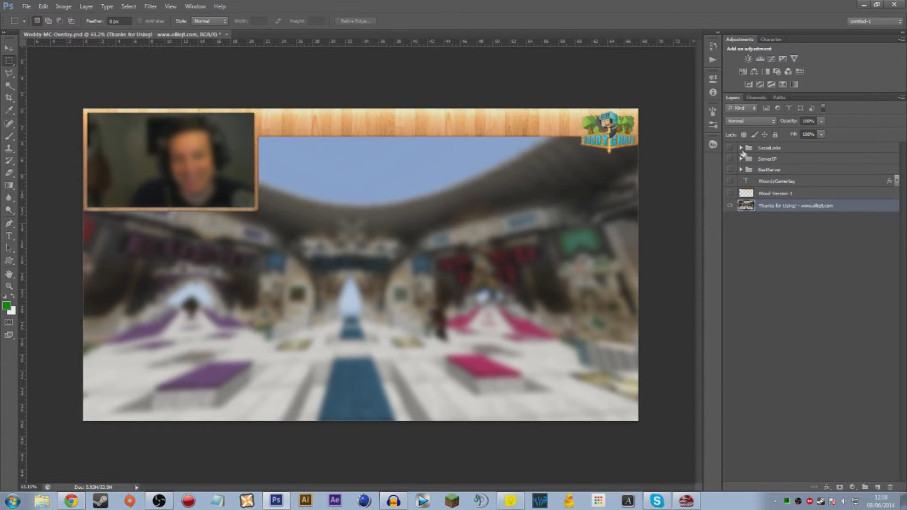
click(730, 170)
click(730, 159)
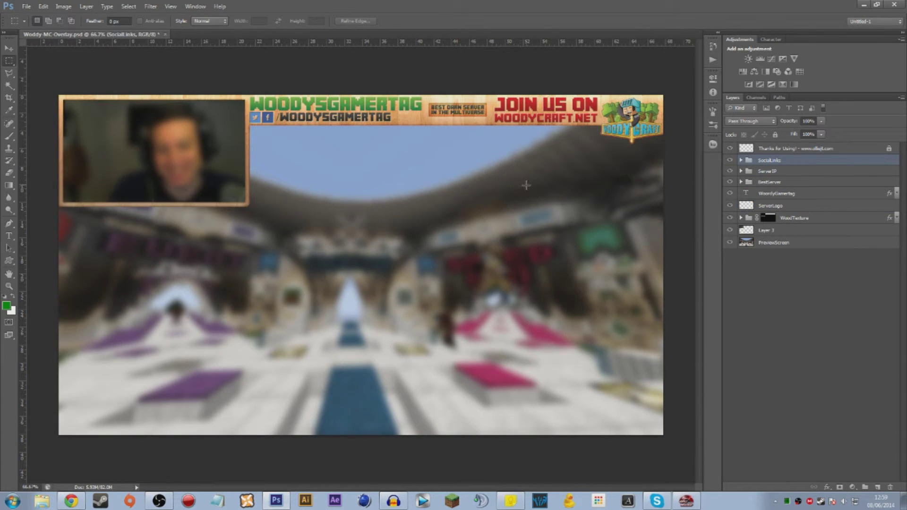
Step: Duplicate the SocialLinks group and add an empty Layer 9 above Thanks for Using!
key(ctrl+j)
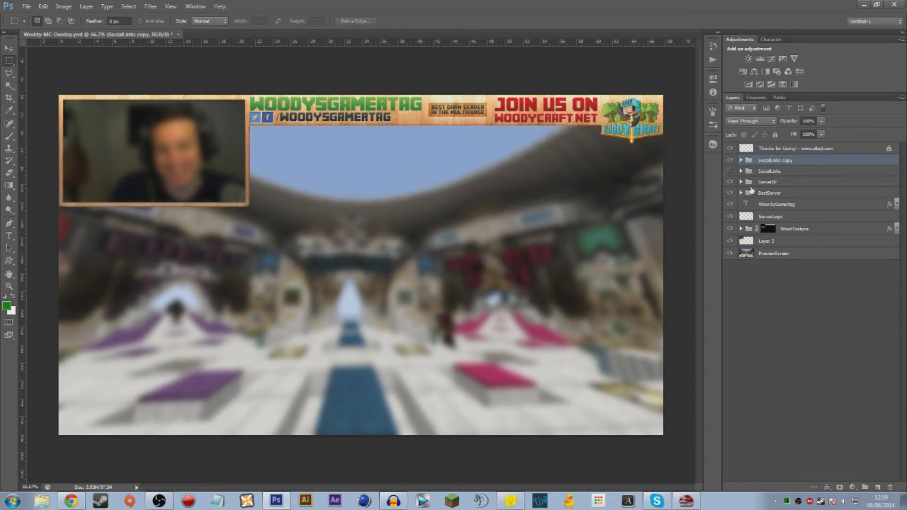
click(730, 161)
click(730, 161)
click(817, 148)
click(878, 486)
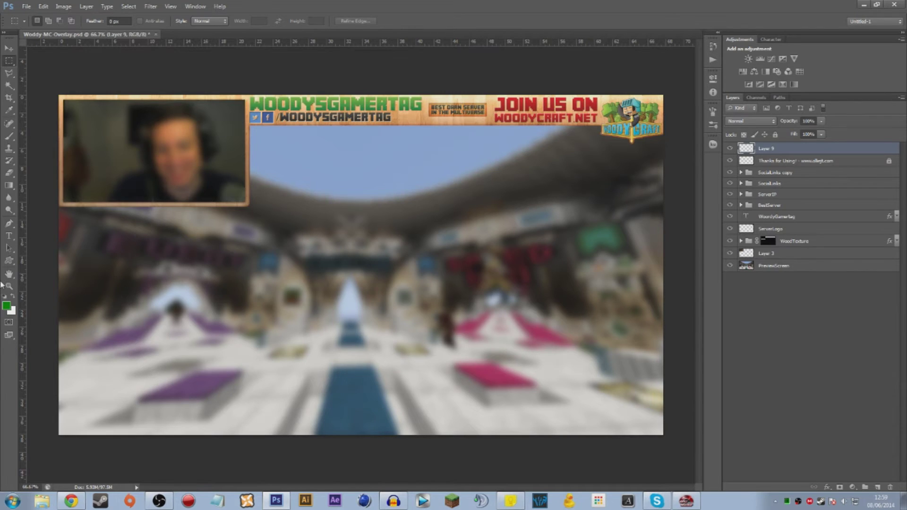
Step: Swap foreground and background colours so Ctrl+Backspace fills Layer 9 green instead of white
key(ctrl+BackSpace)
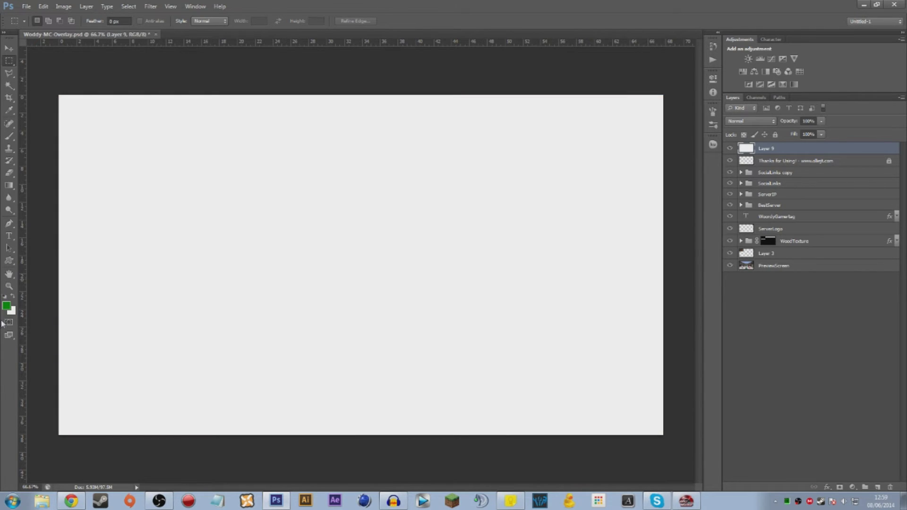
click(12, 296)
key(ctrl+BackSpace)
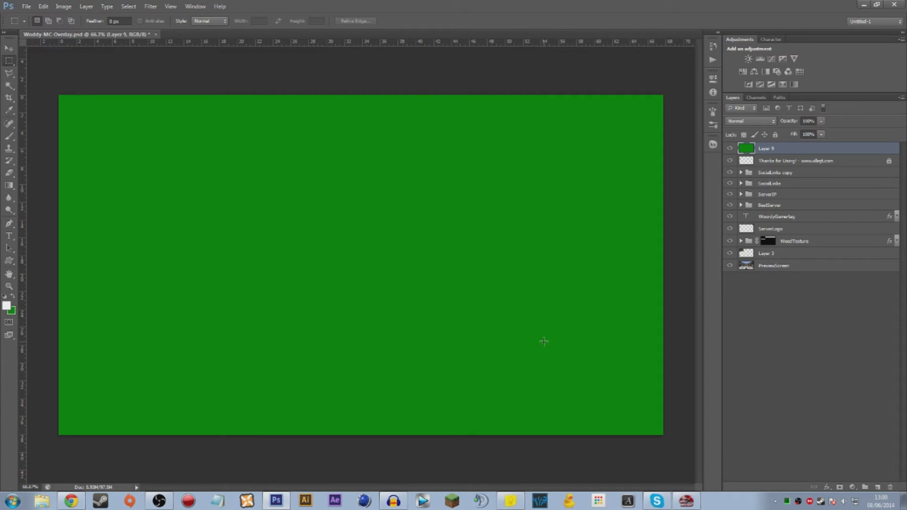
Step: Refill Layer 9 with a bright yellow picked in the Fill dialog's Color Picker
key(shift+F5)
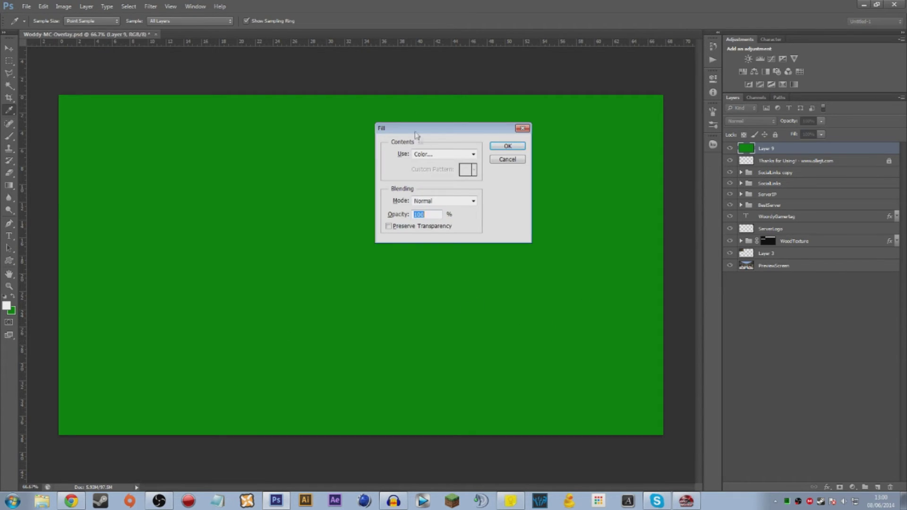
click(436, 156)
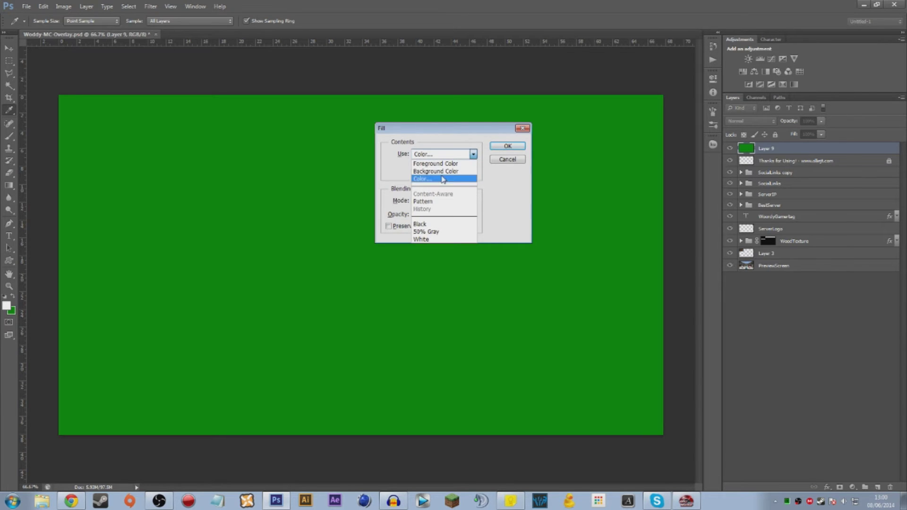
click(456, 180)
mouse_move(453, 203)
mouse_down()
mouse_move(468, 240)
mouse_move(443, 209)
mouse_up()
click(508, 249)
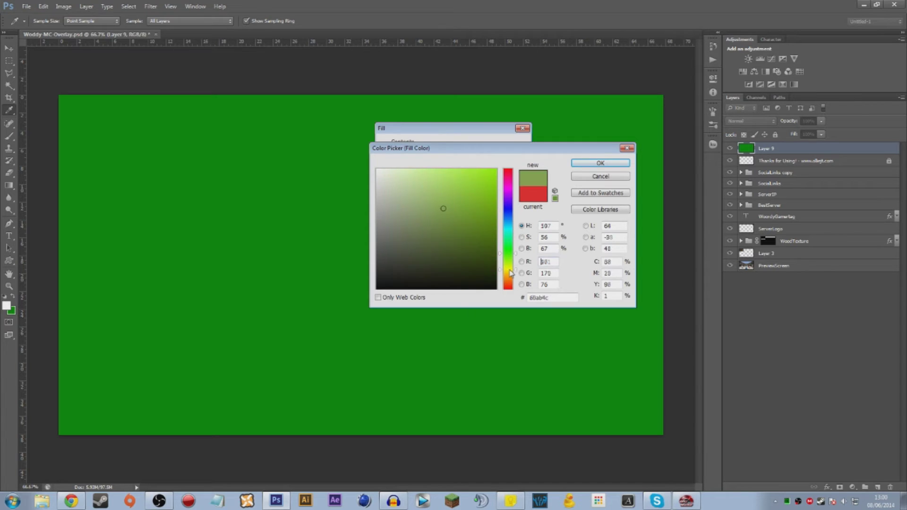
click(508, 270)
drag(411, 230, 492, 173)
click(600, 162)
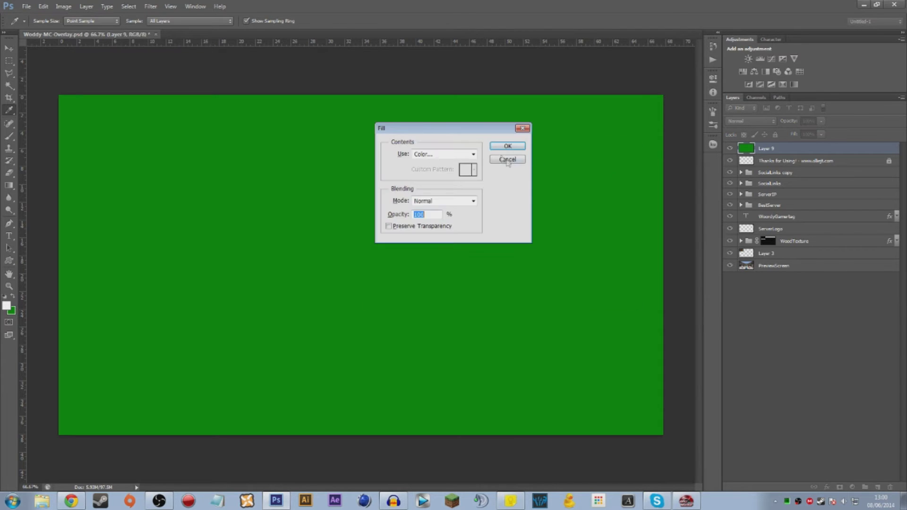
click(497, 143)
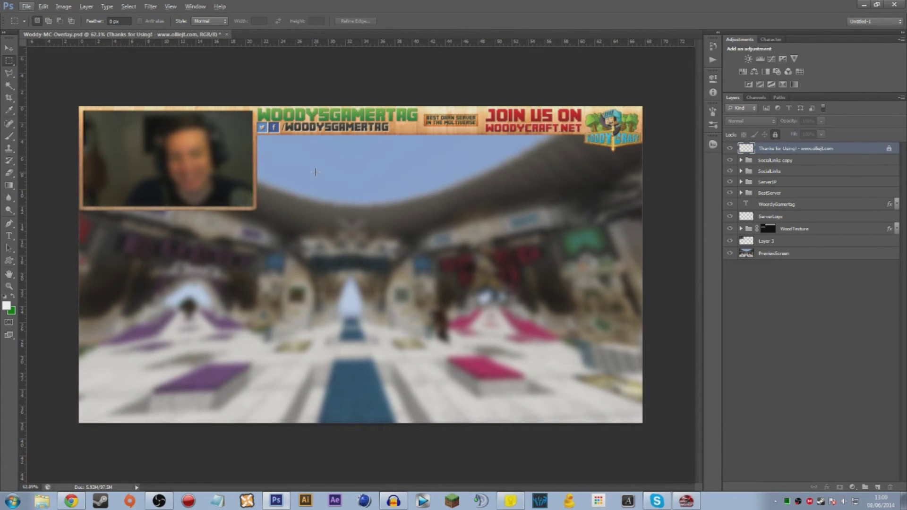
Step: Zoom in and out with Alt+scroll and scroll around the overlay
scroll(318, 176, up, 6)
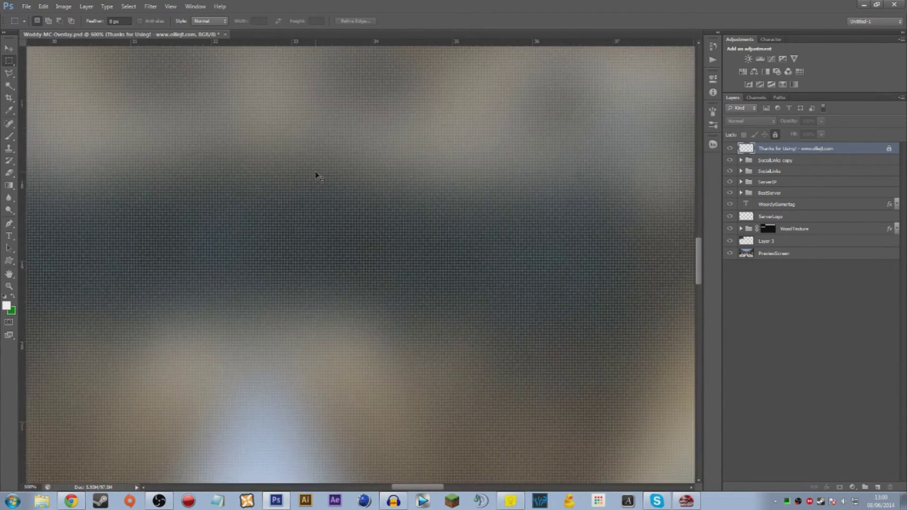
scroll(318, 175, down, 5)
scroll(318, 176, down, 2)
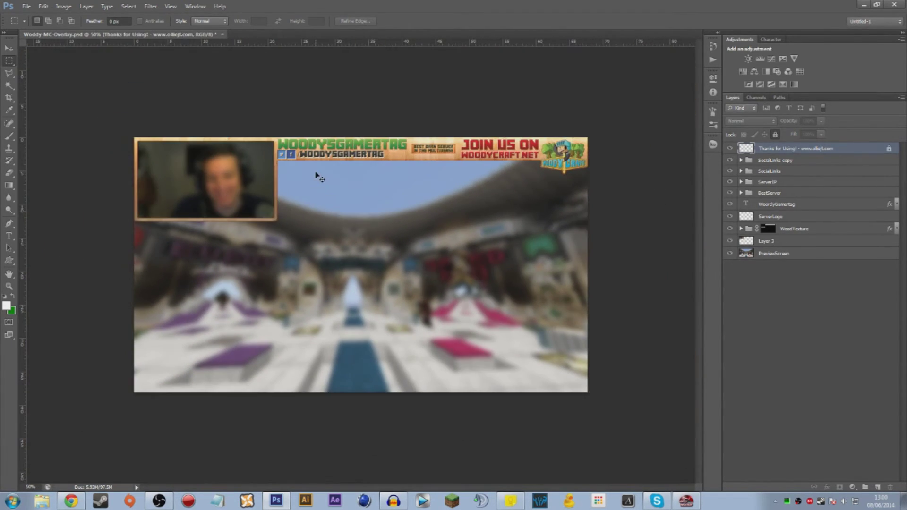
scroll(383, 202, up, 7)
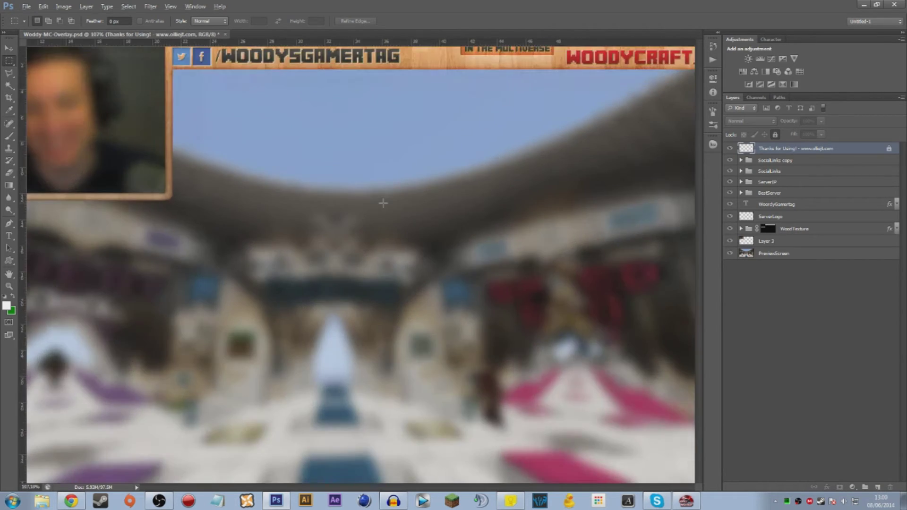
scroll(364, 206, down, 8)
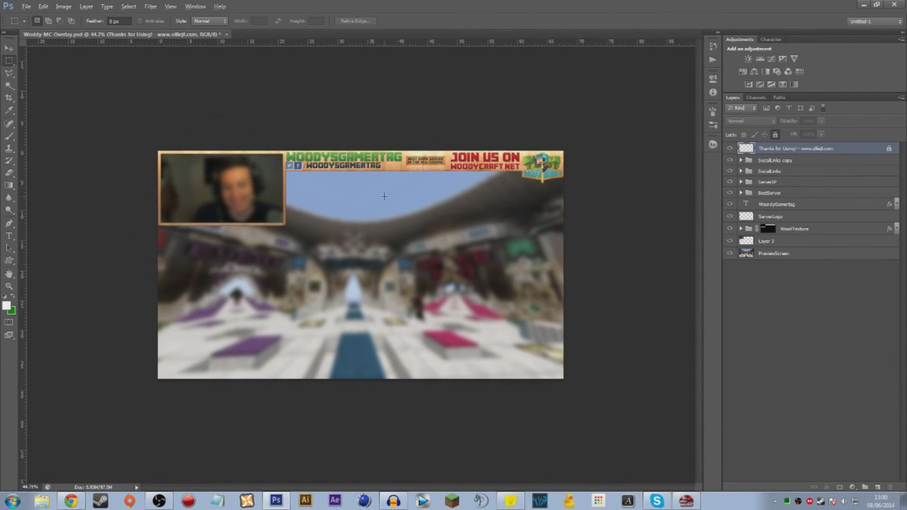
scroll(419, 364, up, 4)
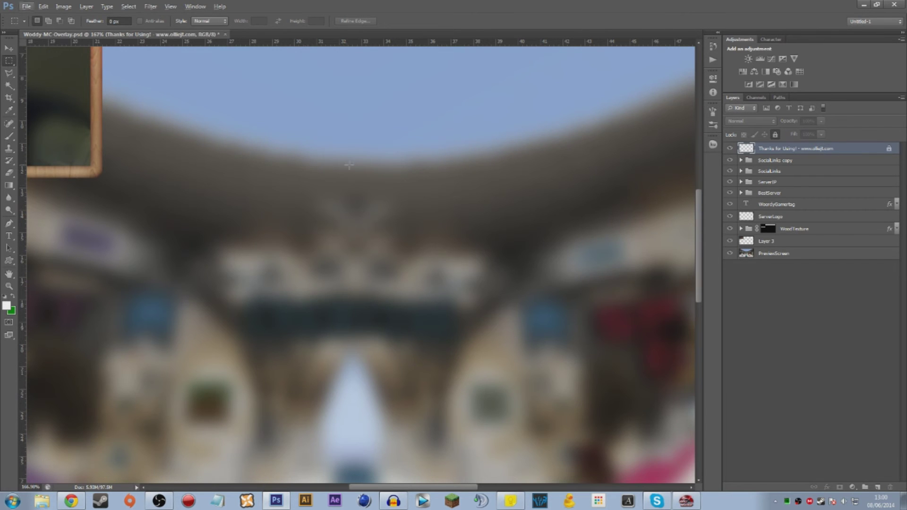
scroll(405, 348, down, 1)
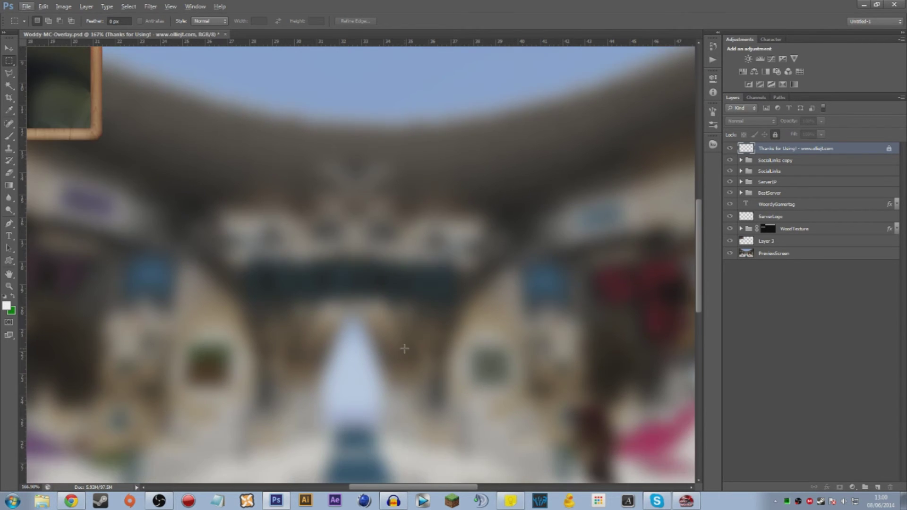
scroll(392, 337, up, 1)
scroll(392, 337, down, 2)
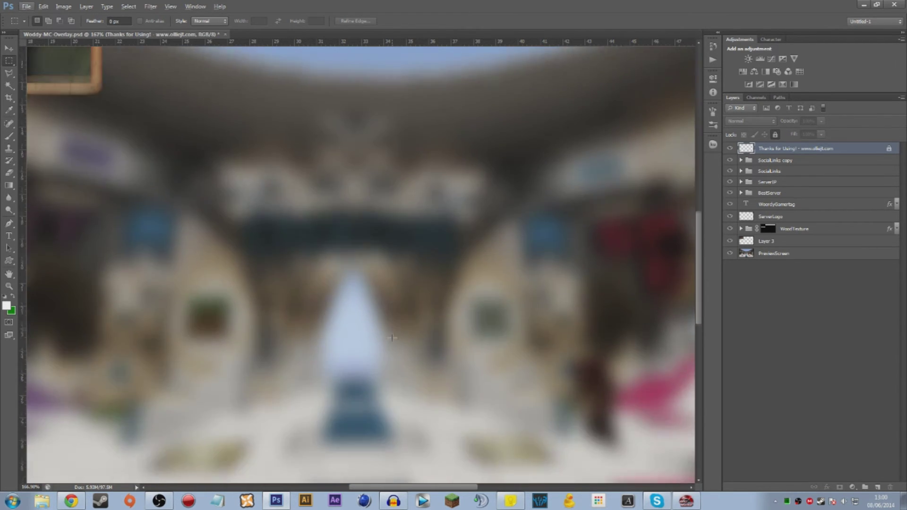
scroll(392, 337, up, 3)
scroll(388, 335, right, 1)
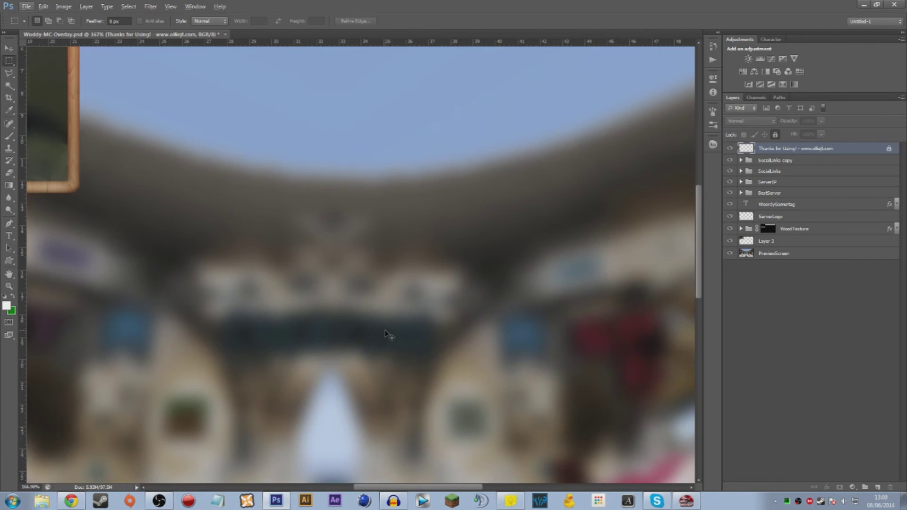
scroll(388, 334, left, 3)
scroll(390, 334, right, 3)
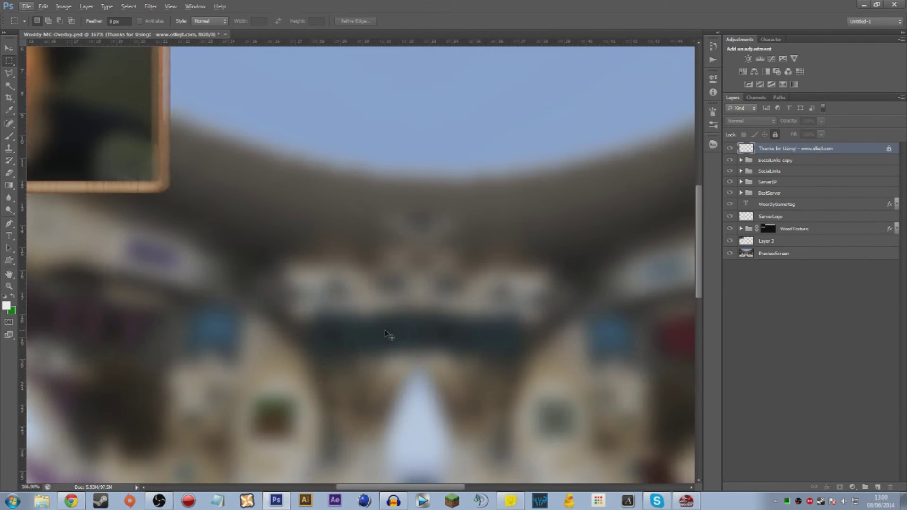
scroll(331, 236, left, 1)
scroll(245, 162, down, 1)
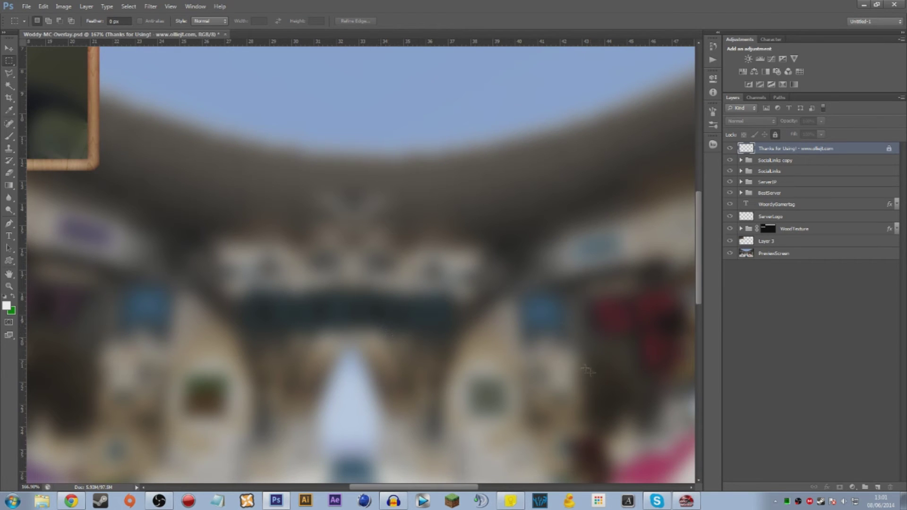
Step: Zoom in and out with Alt+scroll, then view the overlay at 100% with Ctrl+1
scroll(686, 472, up, 3)
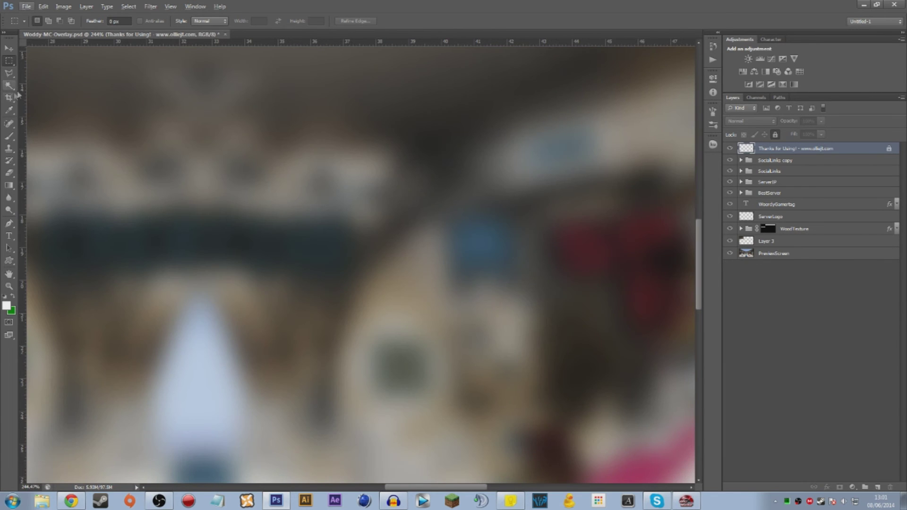
scroll(27, 54, down, 8)
scroll(27, 54, down, 1)
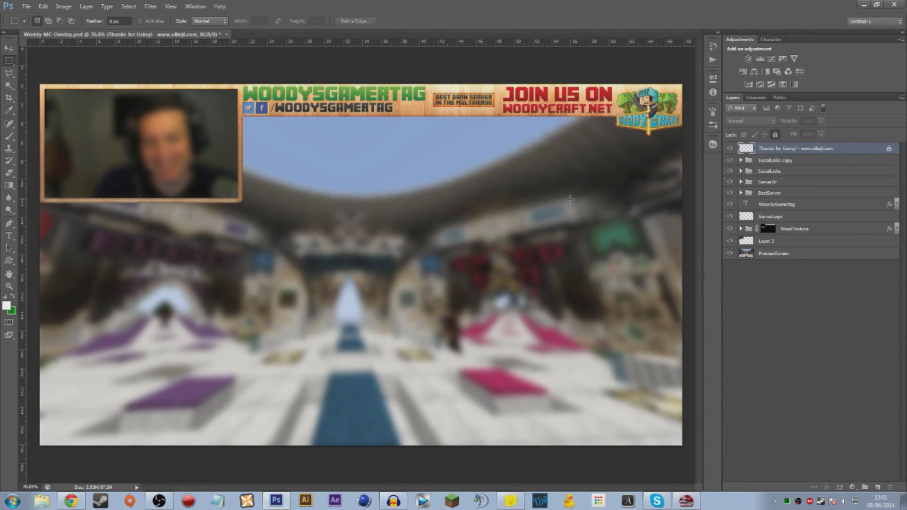
scroll(636, 171, up, 4)
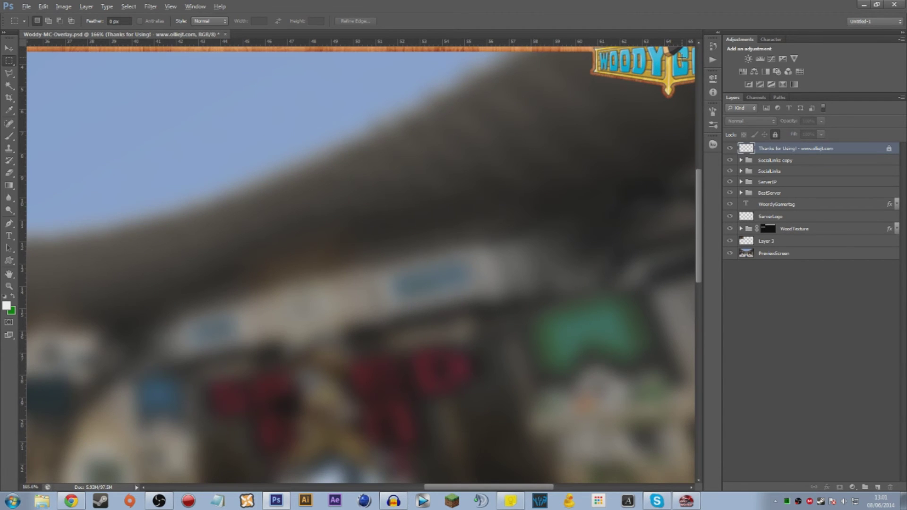
scroll(681, 57, down, 4)
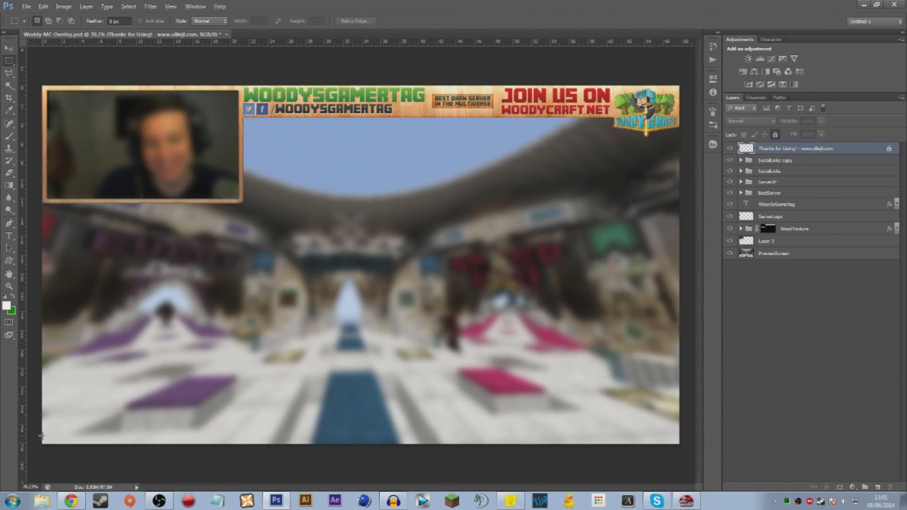
scroll(366, 263, down, 1)
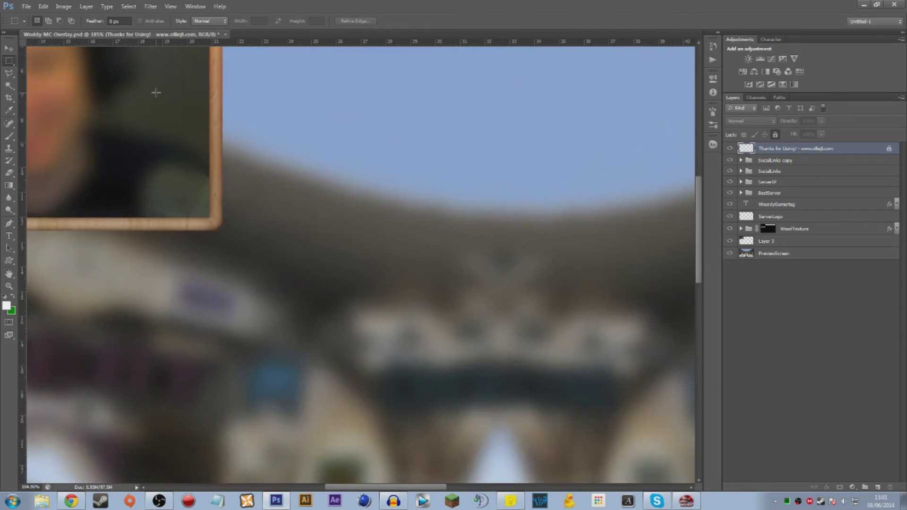
scroll(156, 92, up, 2)
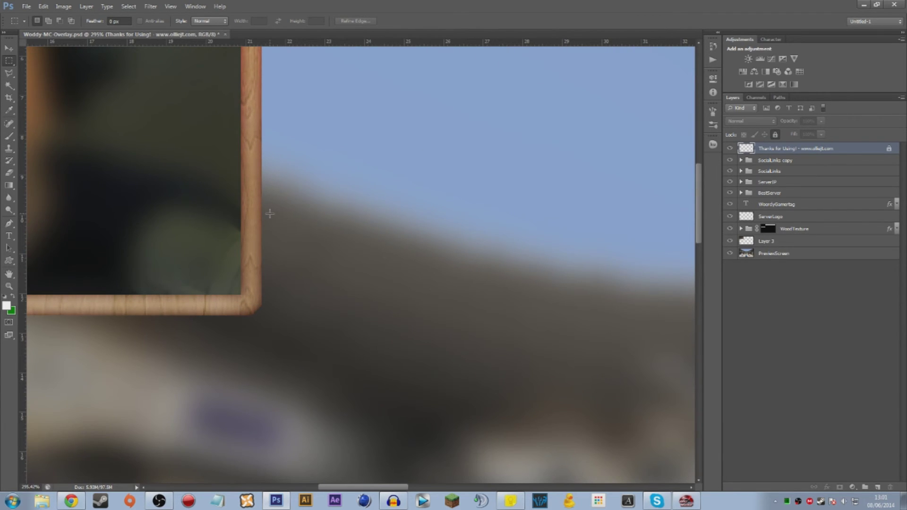
key(ctrl+1)
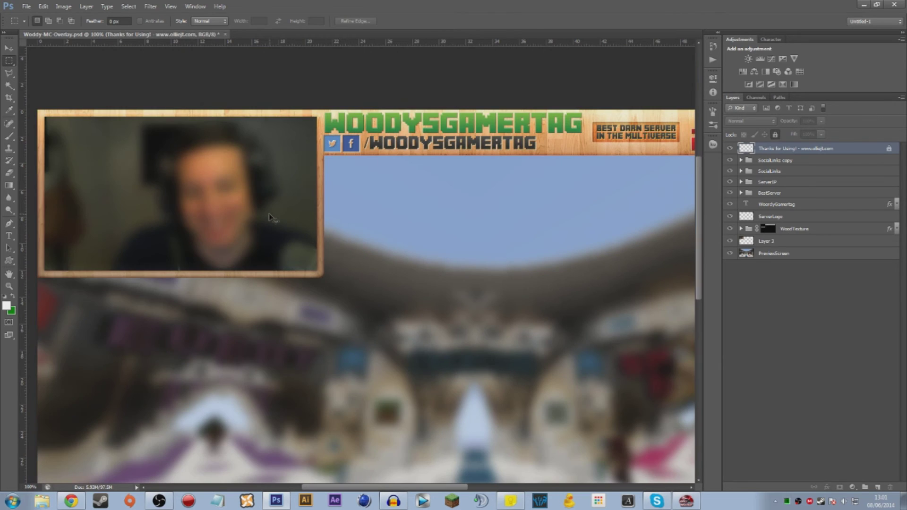
Step: Pan the 100% view with Space-drag, then fit the whole overlay on screen
drag(465, 295, 573, 294)
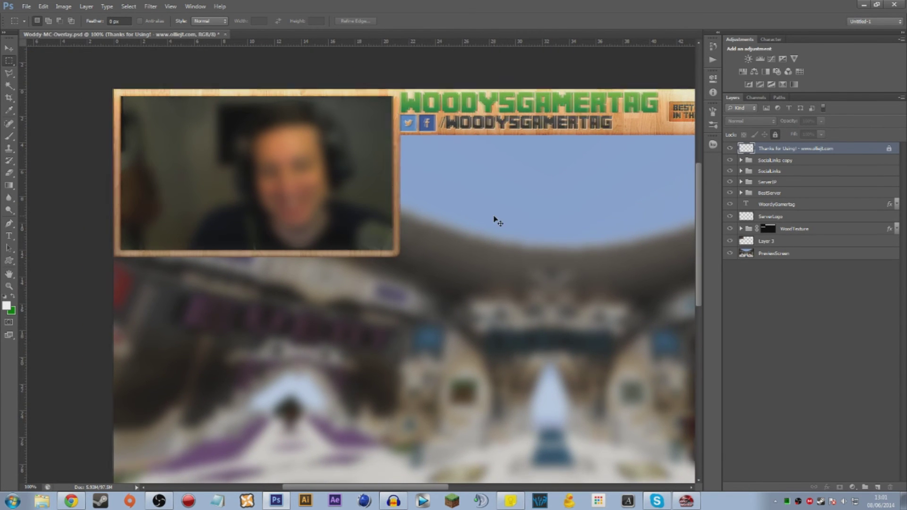
key(ctrl+0)
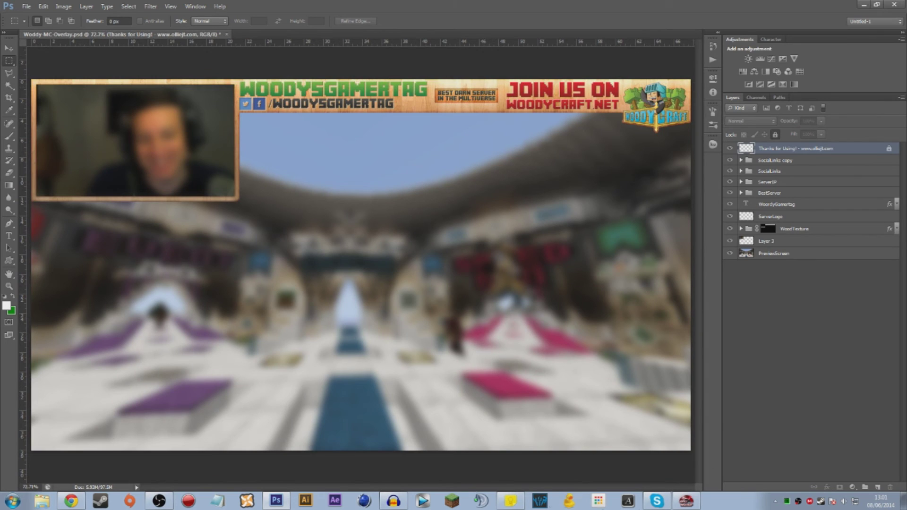